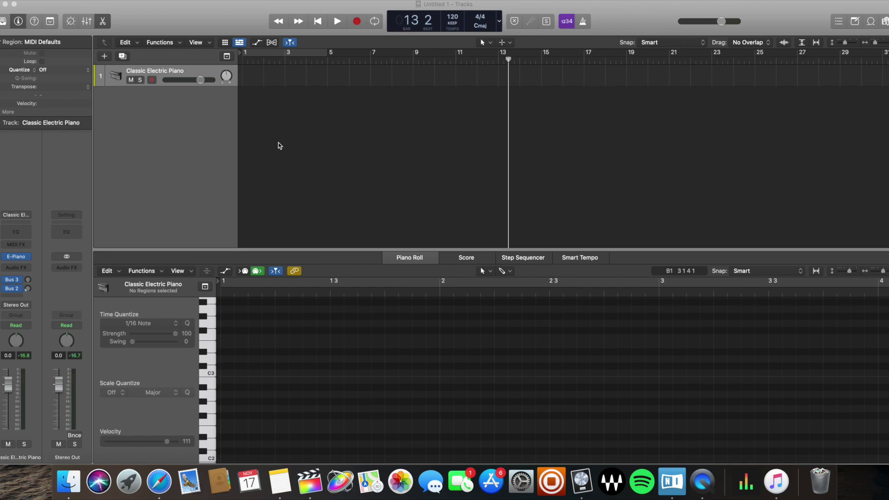
# Step: Create an empty MIDI region at bar 1 and extend it three beats to span two bars
pyautogui.rightClick(254, 80)
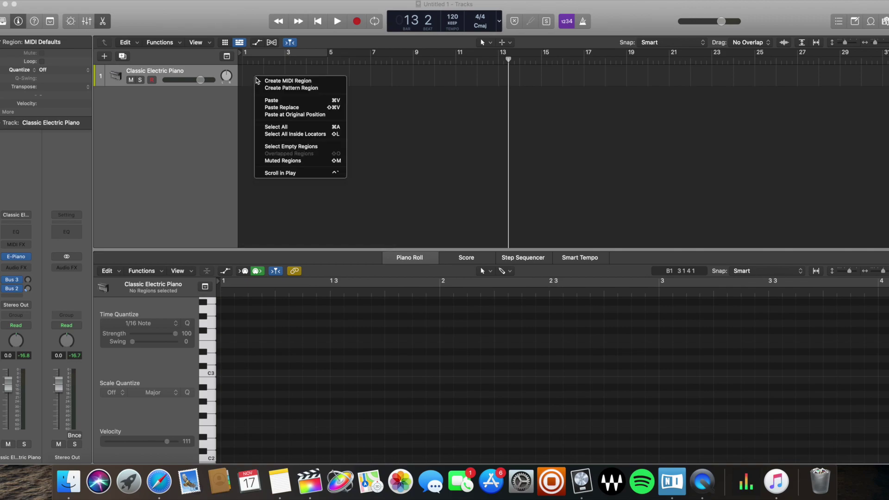
pyautogui.click(262, 82)
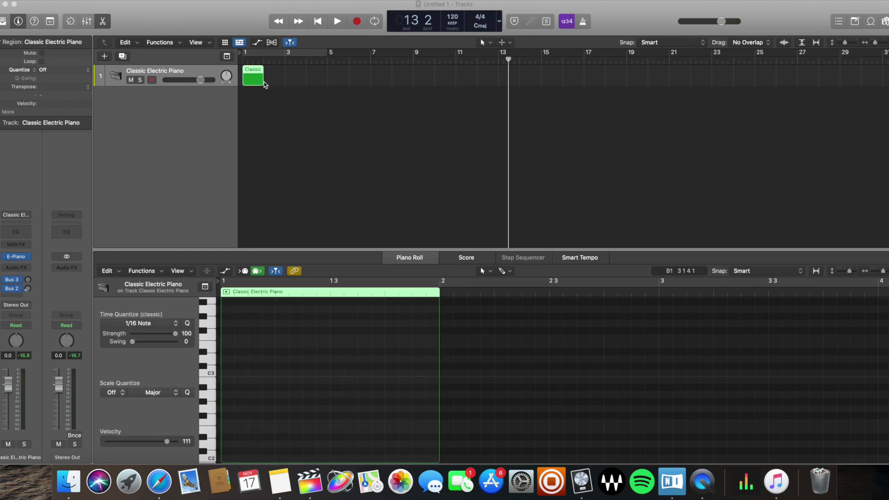
pyautogui.click(274, 81)
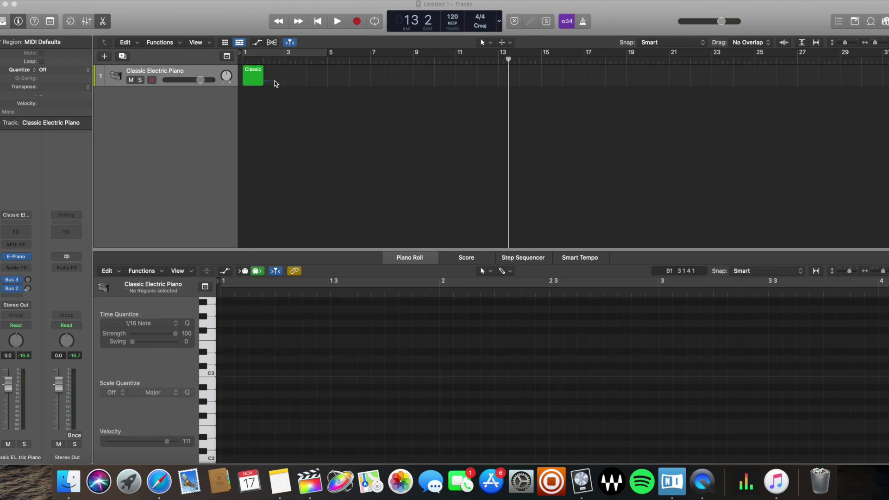
pyautogui.click(261, 79)
pyautogui.moveTo(260, 79)
pyautogui.mouseDown()
pyautogui.moveTo(356, 72)
pyautogui.moveTo(248, 70)
pyautogui.mouseUp()
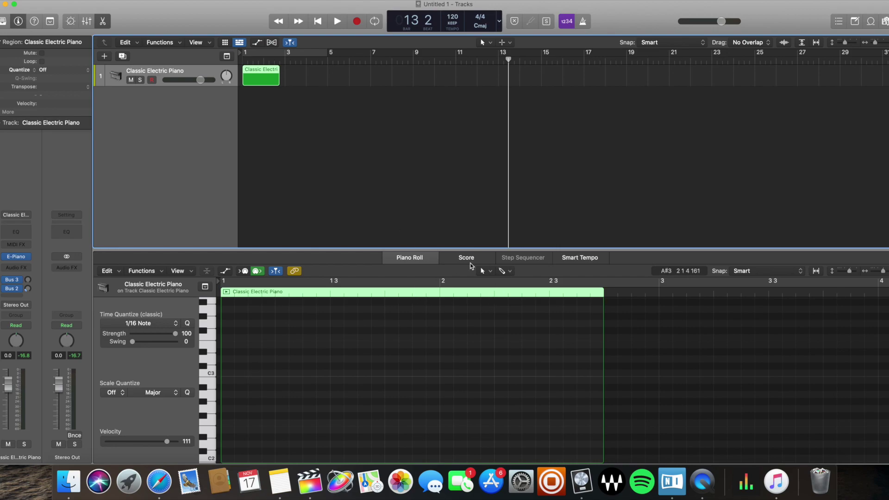
pyautogui.press('e')
pyautogui.press('e')
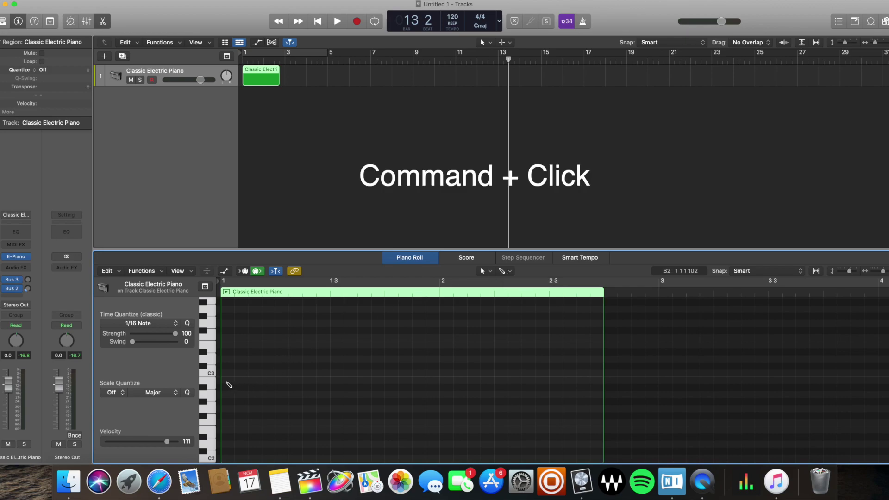
# Step: Draw six rising notes from C3, ending with E3 and G3 in bar 2
pyautogui.keyDown('super'); pyautogui.click(228, 380); pyautogui.keyUp('super')
pyautogui.keyDown('super'); pyautogui.click(280, 358); pyautogui.keyUp('super')
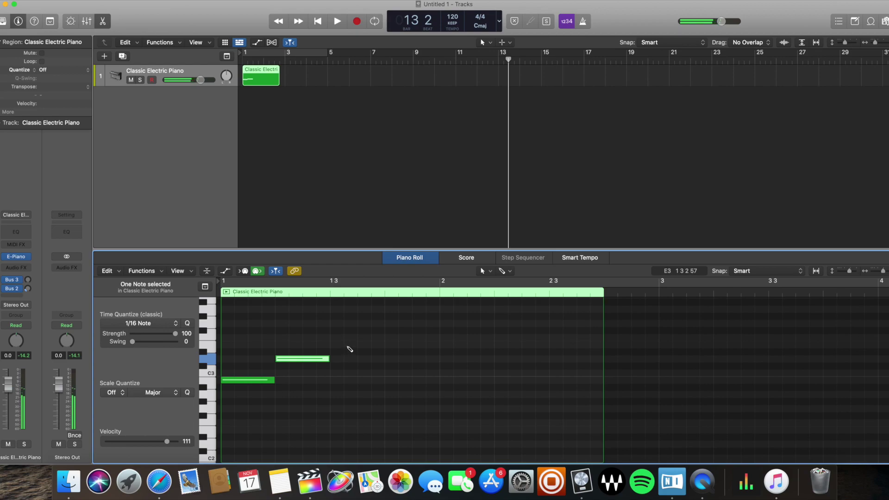
pyautogui.keyDown('super'); pyautogui.click(334, 344); pyautogui.keyUp('super')
pyautogui.keyDown('super'); pyautogui.click(389, 323); pyautogui.keyUp('super')
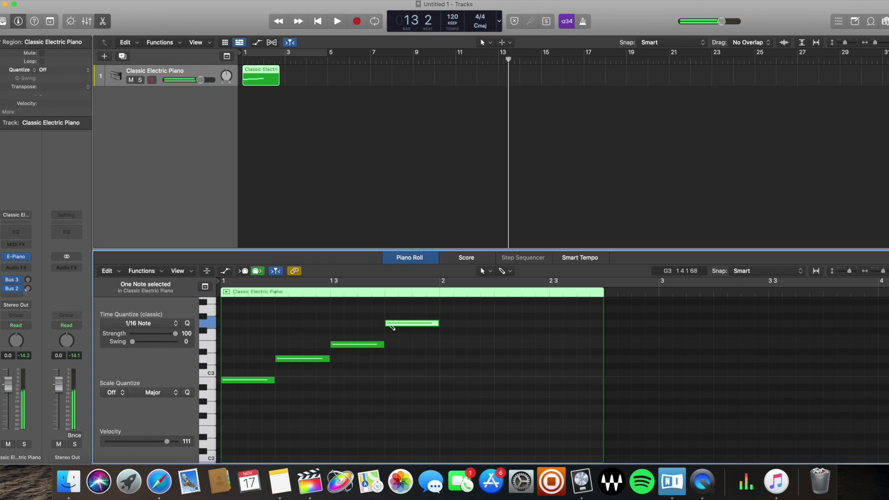
pyautogui.click(449, 348)
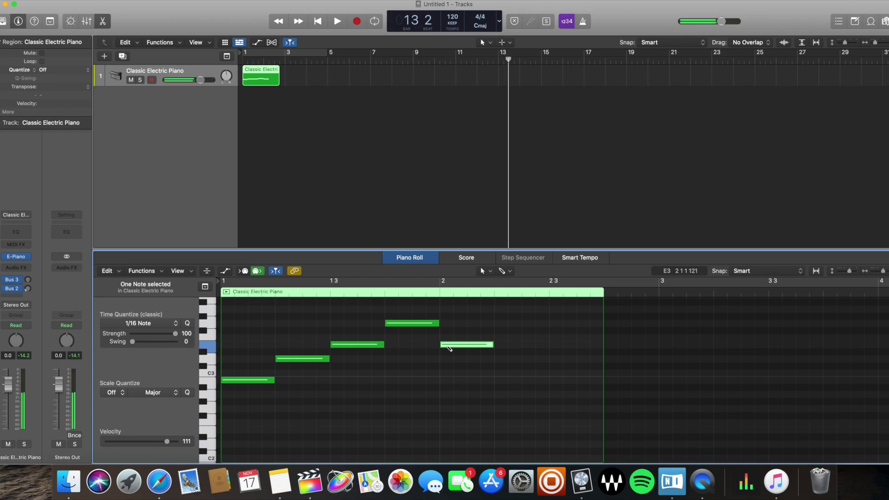
pyautogui.click(496, 323)
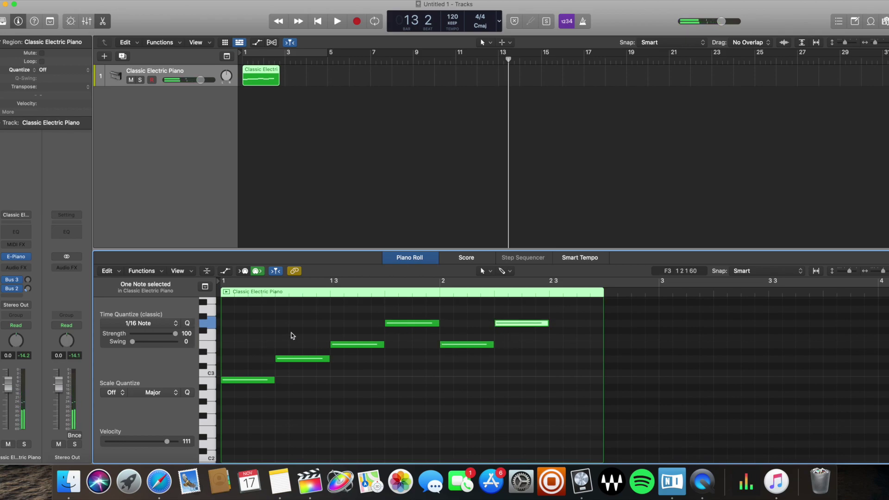
# Step: Play the melody back from bar 1 twice to audition the notes
pyautogui.click(287, 121)
pyautogui.press('Return')
pyautogui.press('space')
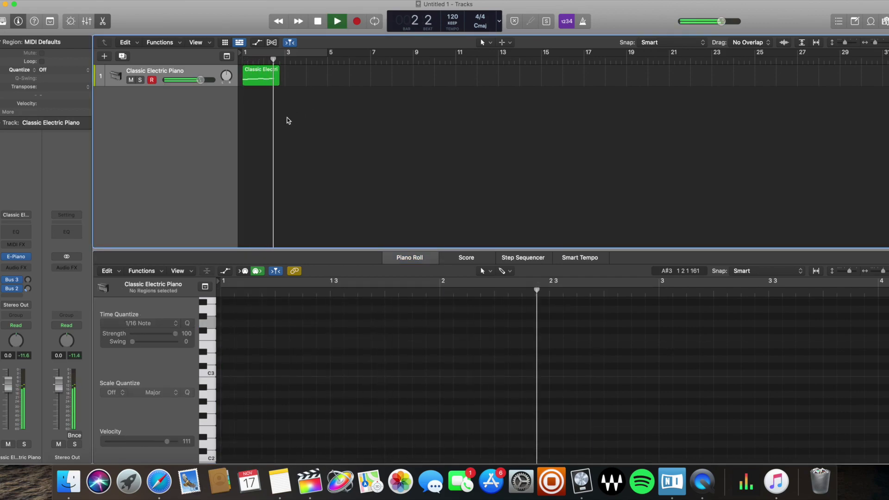
pyautogui.press('space')
pyautogui.click(260, 76)
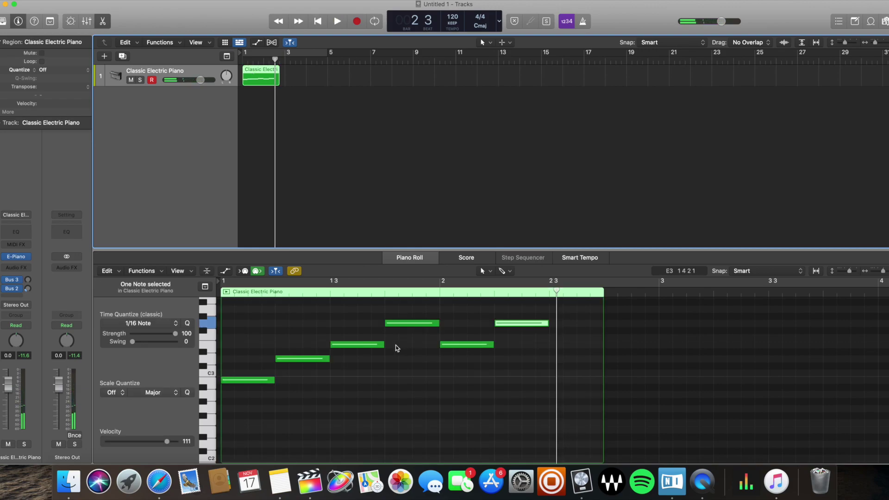
pyautogui.click(411, 324)
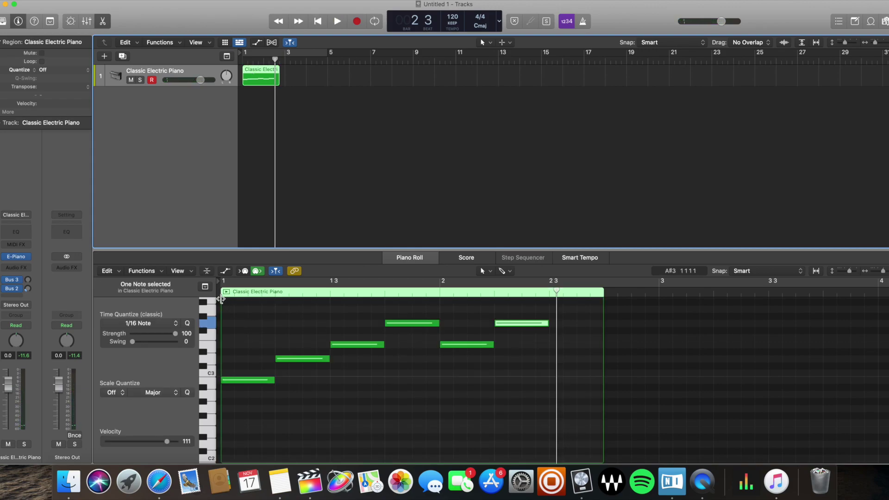
pyautogui.press('Return')
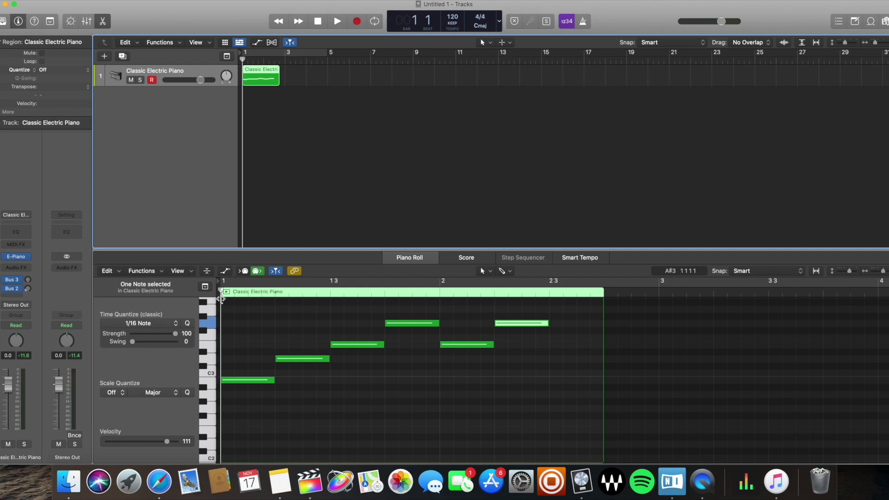
pyautogui.press('space')
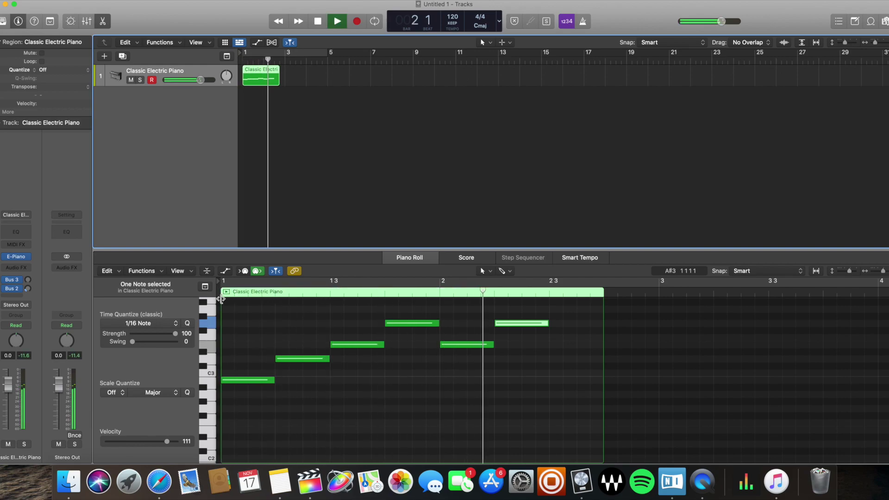
pyautogui.press('space')
pyautogui.press('Return')
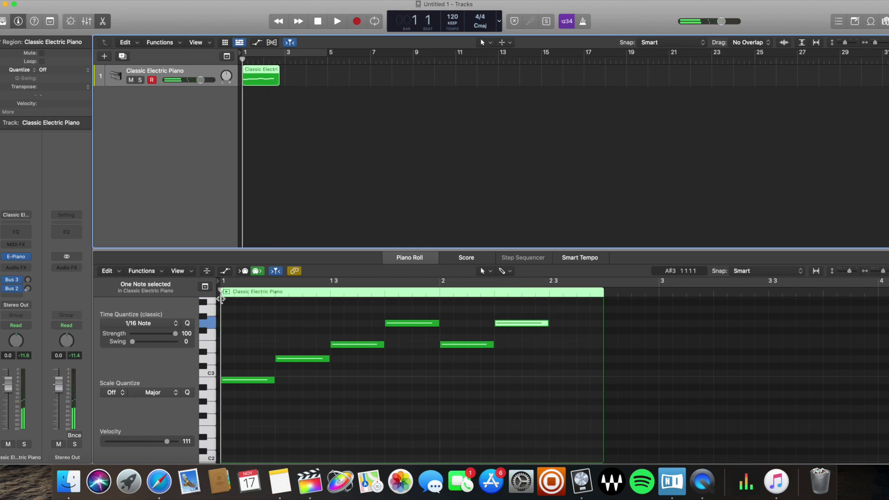
# Step: Option-drag a copy of the bar-1 region to bar 5
pyautogui.click(292, 186)
pyautogui.click(268, 74)
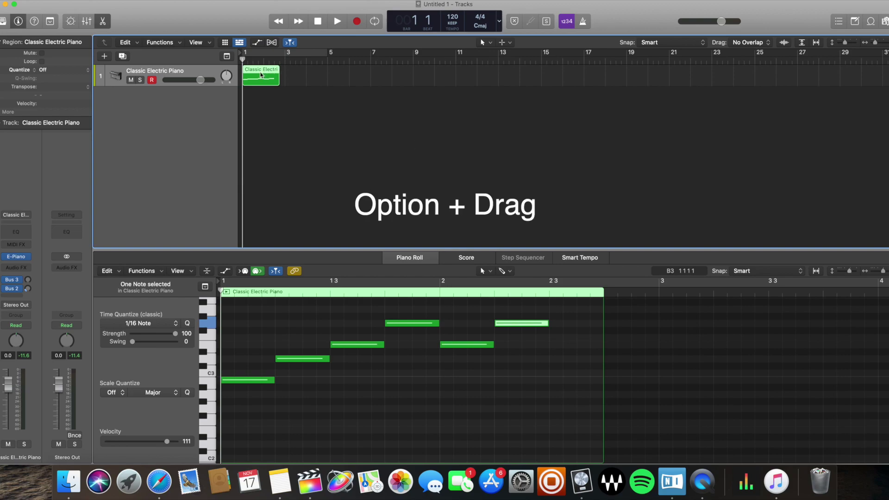
pyautogui.moveTo(261, 75); pyautogui.dragTo(346, 74)
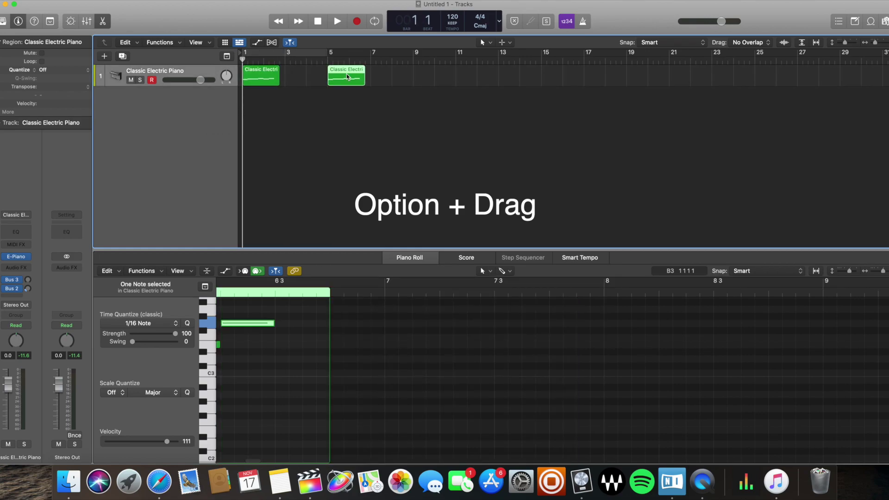
# Step: Delete the copy at bar 5 and the original region at bar 1
pyautogui.click(338, 115)
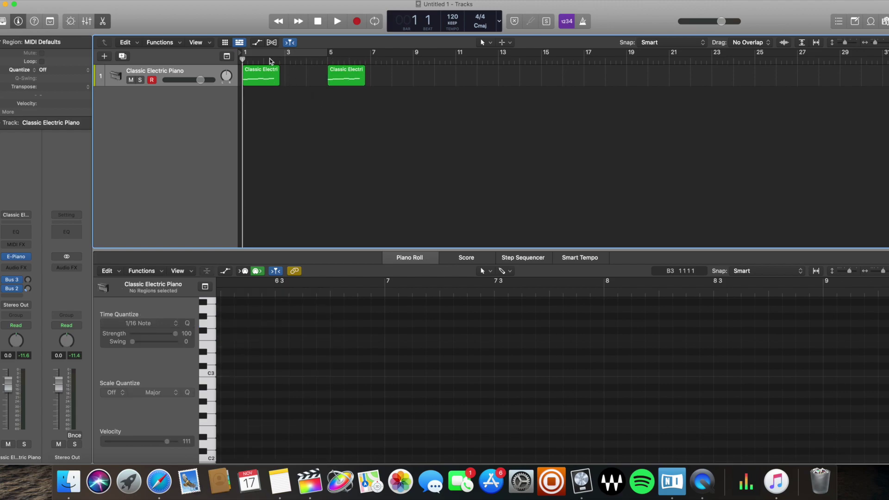
pyautogui.click(348, 69)
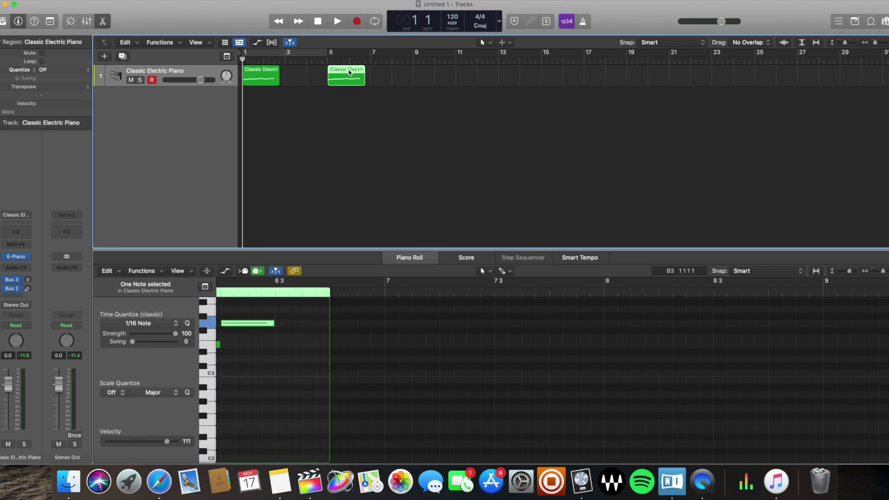
pyautogui.press('Delete')
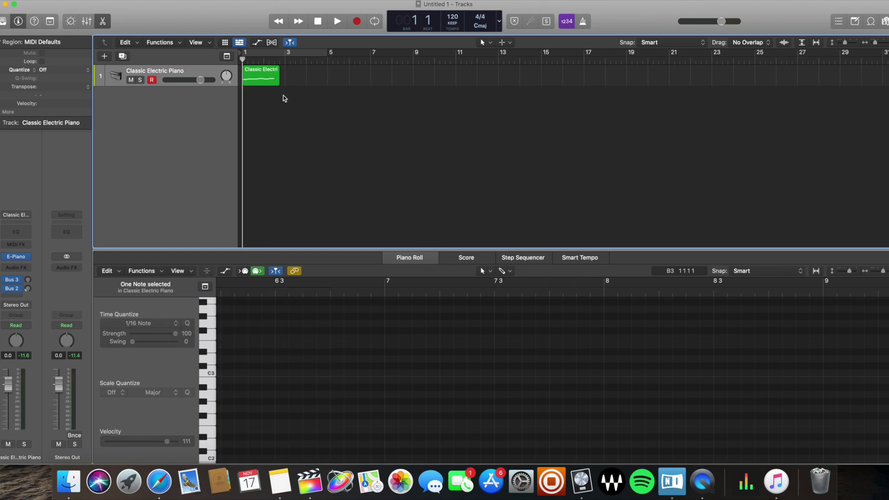
pyautogui.click(261, 77)
pyautogui.press('Delete')
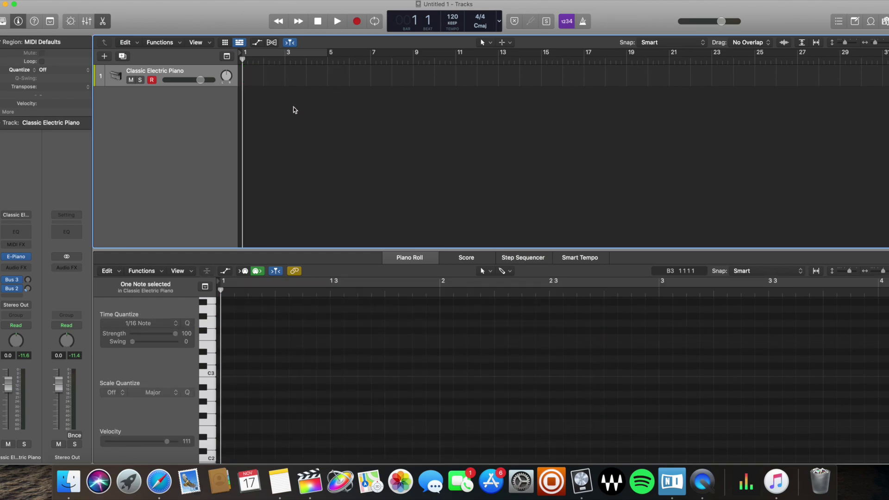
# Step: Record a short electric piano phrase and move its region to bar 1
pyautogui.click(357, 22)
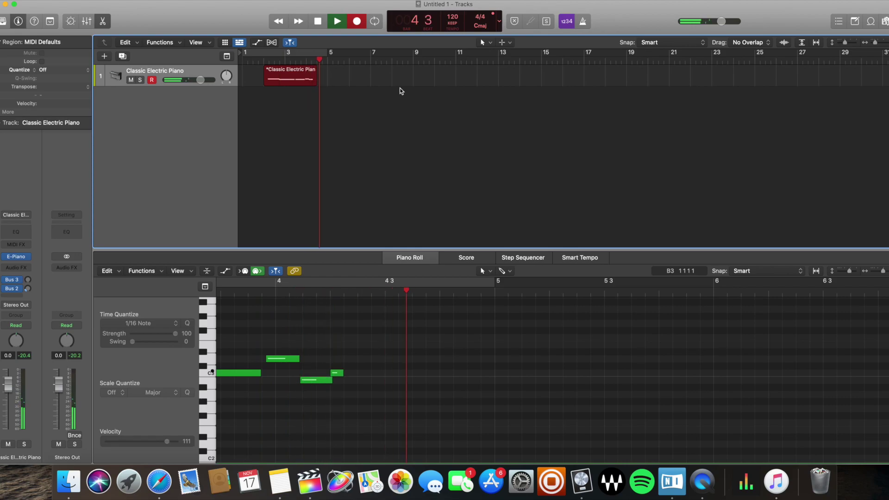
pyautogui.press('space')
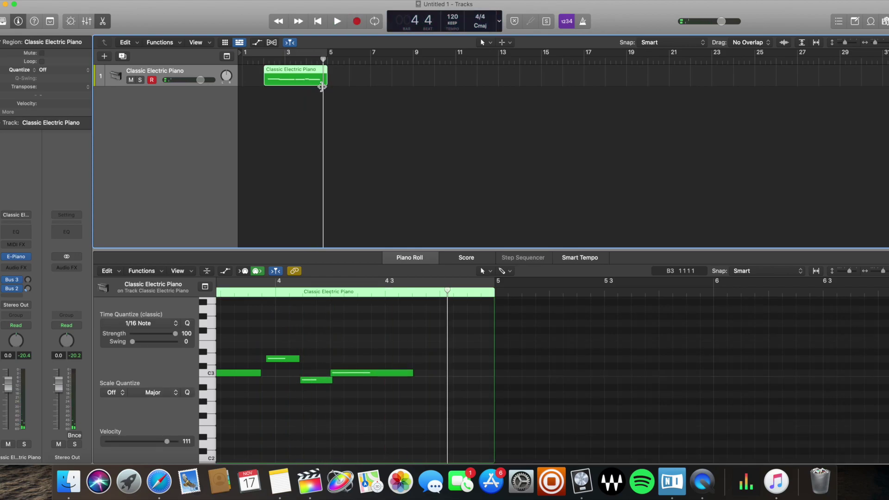
pyautogui.moveTo(297, 72); pyautogui.dragTo(271, 70)
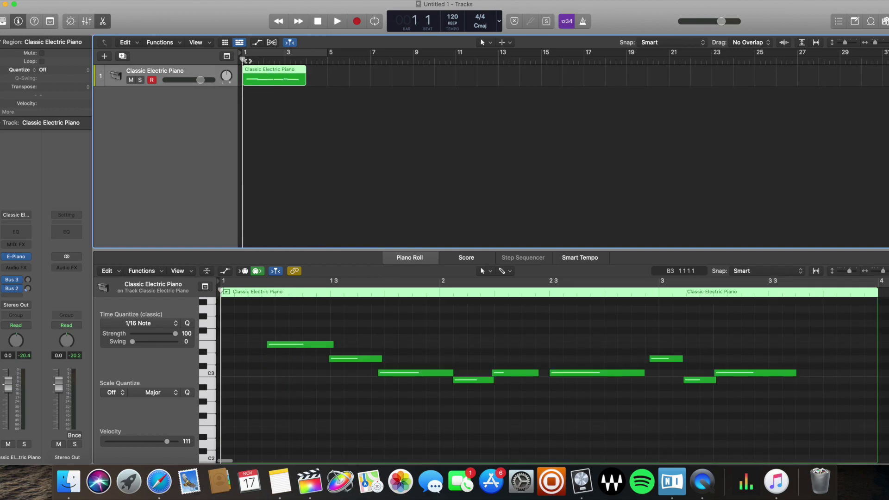
# Step: Play the recorded region from bar 1, then delete it
pyautogui.press('Return')
pyautogui.press('space')
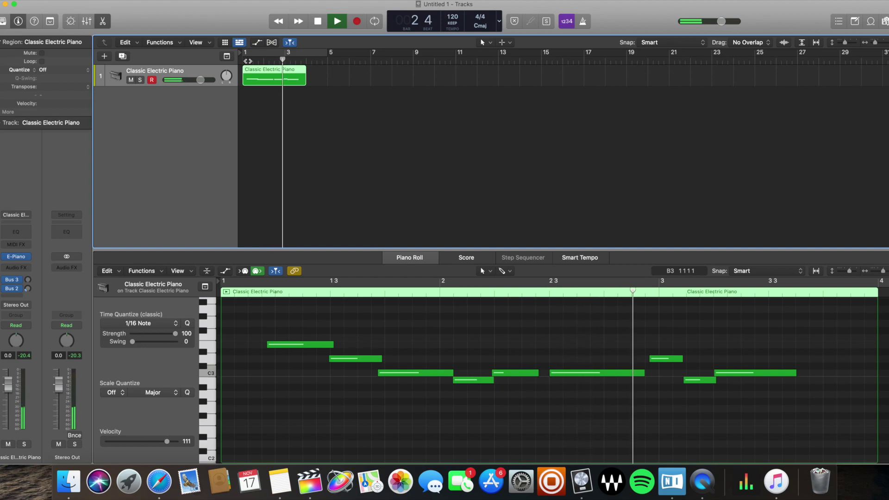
pyautogui.press('space')
pyautogui.click(308, 87)
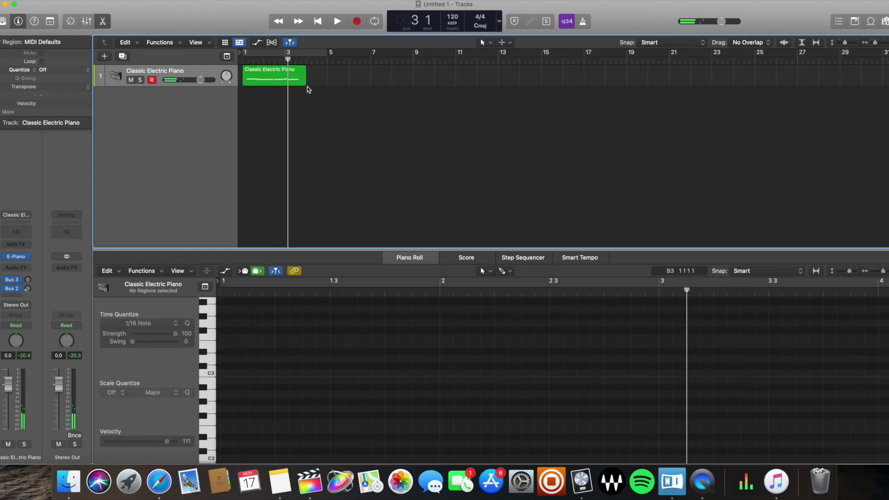
pyautogui.click(268, 71)
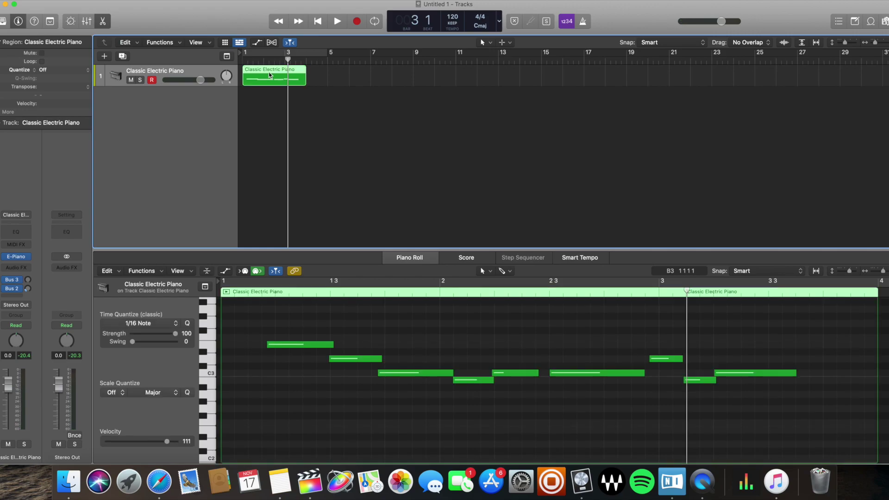
pyautogui.press('Delete')
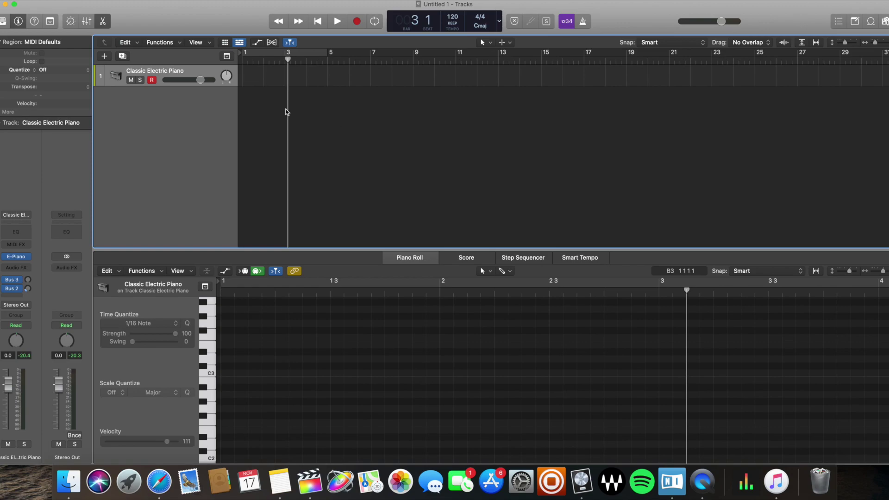
# Step: Play a phrase during playback without recording, then capture it as a region with Shift+R
pyautogui.press('Return')
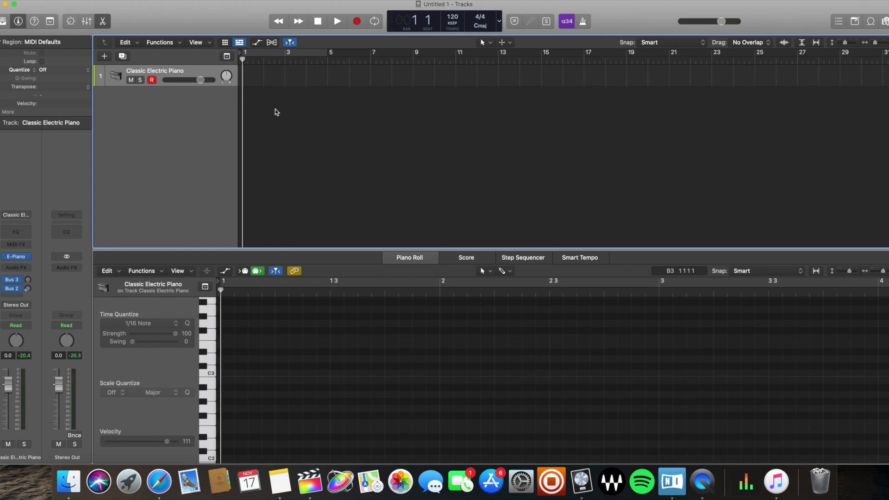
pyautogui.click(337, 20)
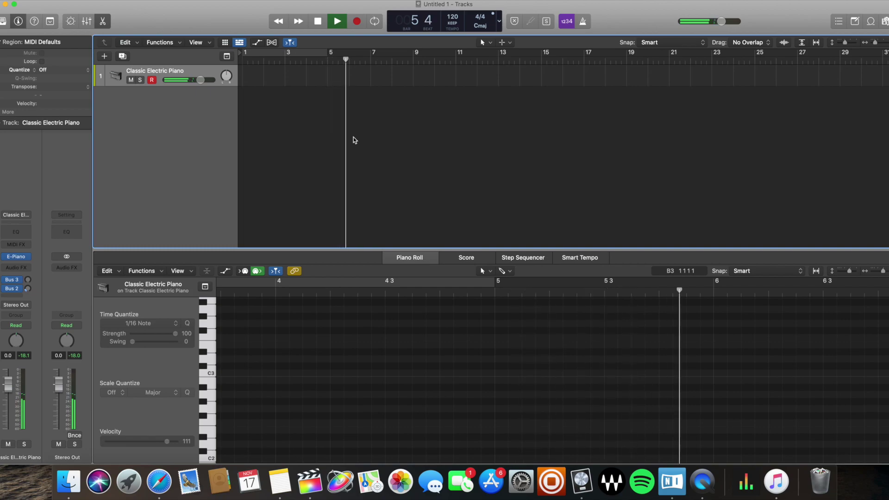
pyautogui.press('space')
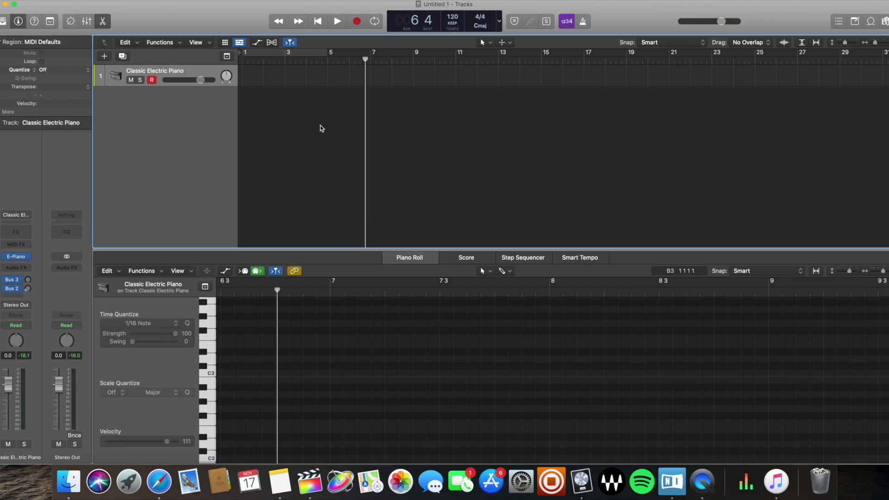
pyautogui.hotkey('shift', 'r')
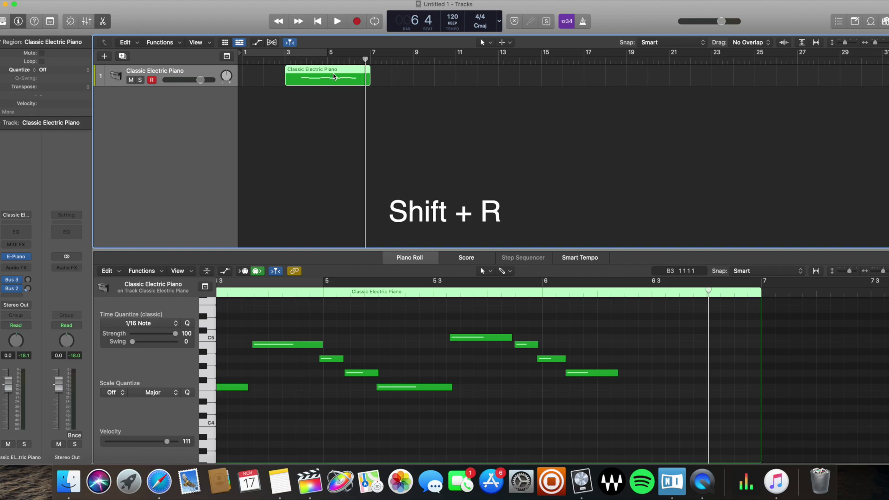
# Step: Move the captured melody region to start at bar 1
pyautogui.moveTo(348, 71); pyautogui.dragTo(305, 72)
pyautogui.click(311, 100)
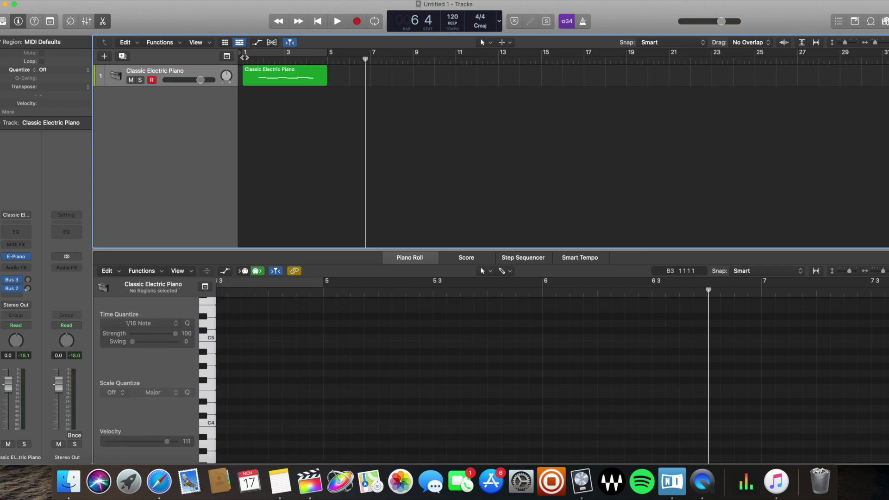
pyautogui.press('Return')
pyautogui.click(298, 80)
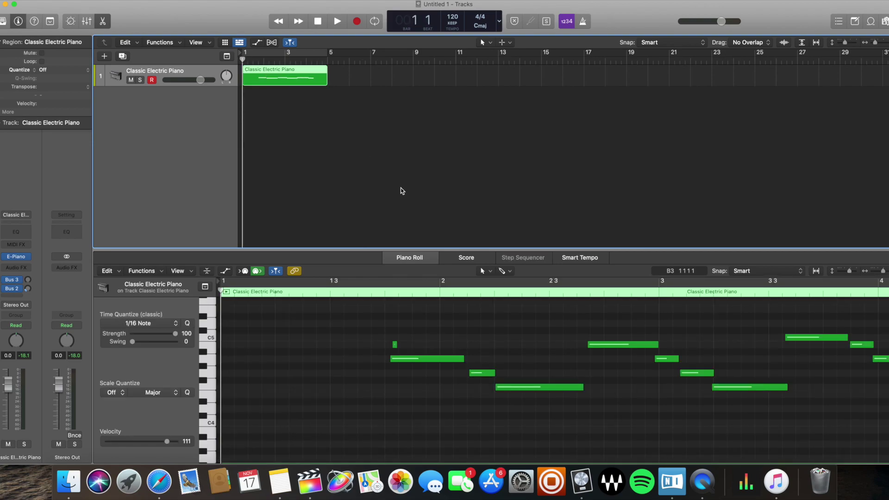
# Step: Remove the captured melody region and show the Loop Browser listing 21603 loops
pyautogui.press('Delete')
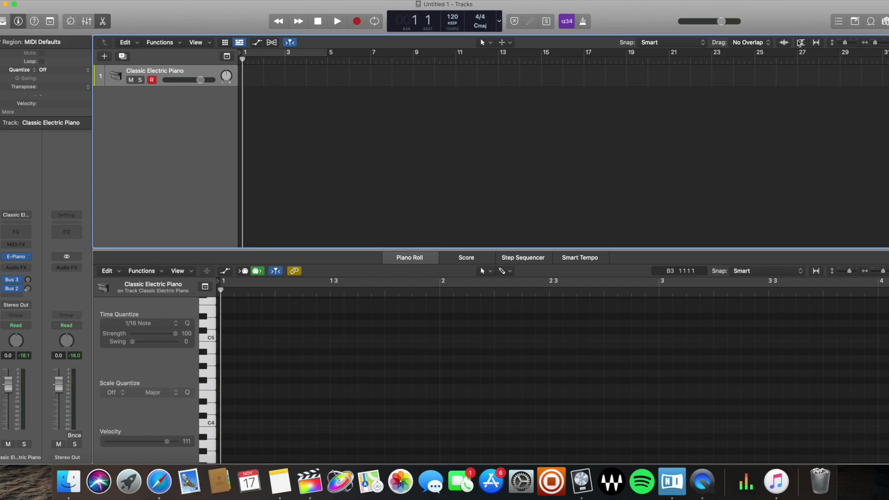
pyautogui.click(873, 21)
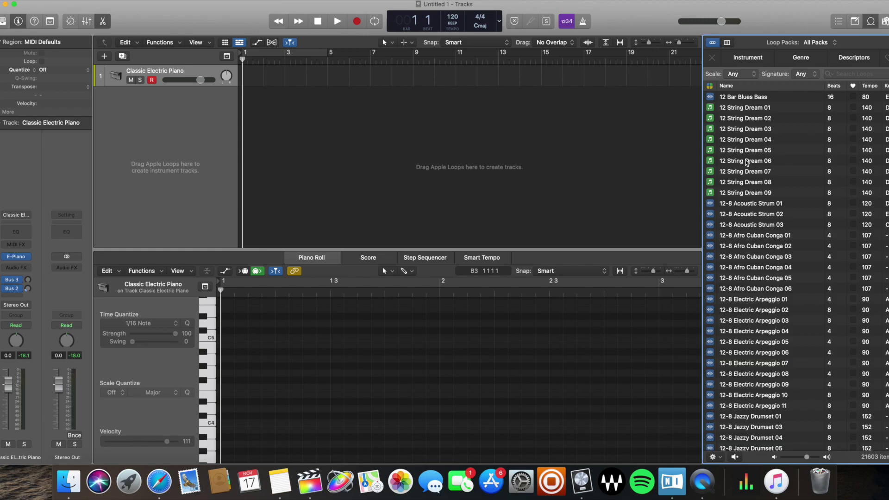
# Step: Place the 12 String Dream 06 loop at bar 1 of the piano track and play it back
pyautogui.moveTo(747, 162); pyautogui.dragTo(317, 96)
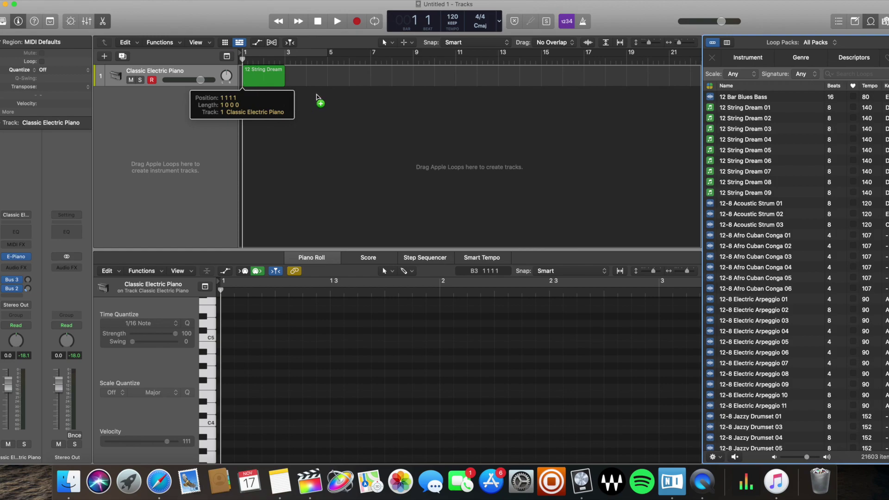
pyautogui.moveTo(316, 96); pyautogui.dragTo(317, 95)
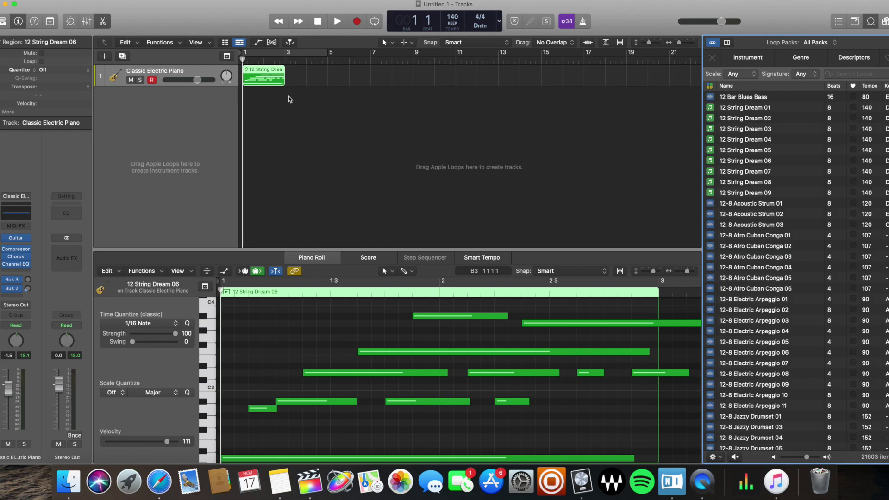
pyautogui.press('space')
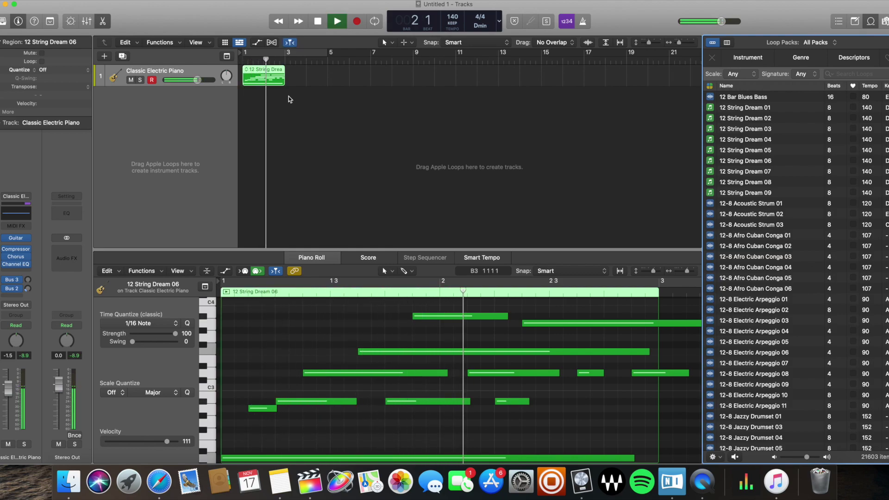
pyautogui.press('space')
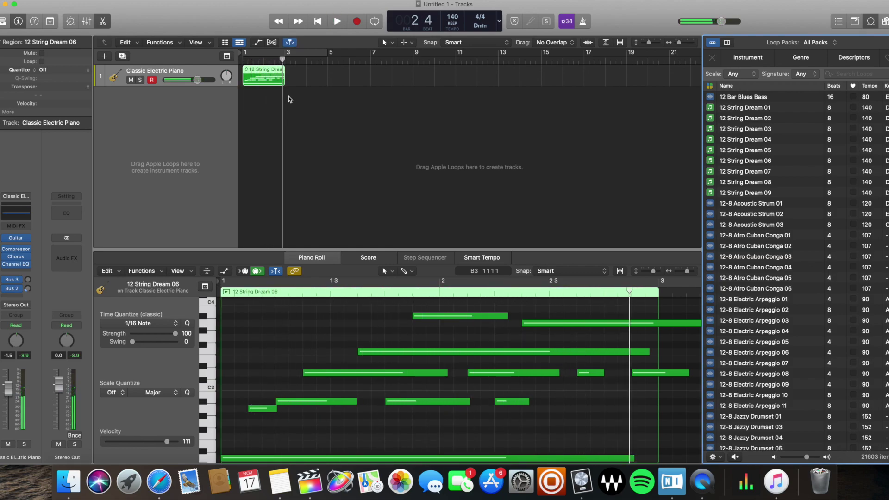
pyautogui.click(288, 107)
pyautogui.press('Return')
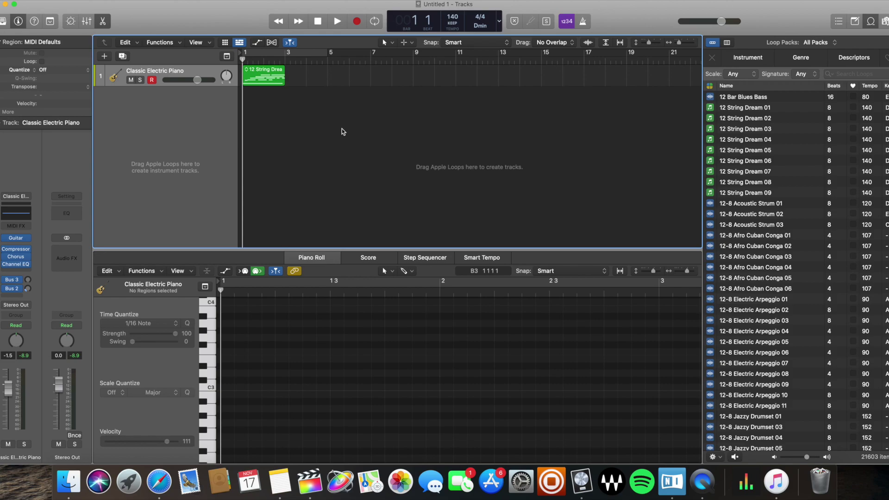
pyautogui.press('.')
pyautogui.press('.')
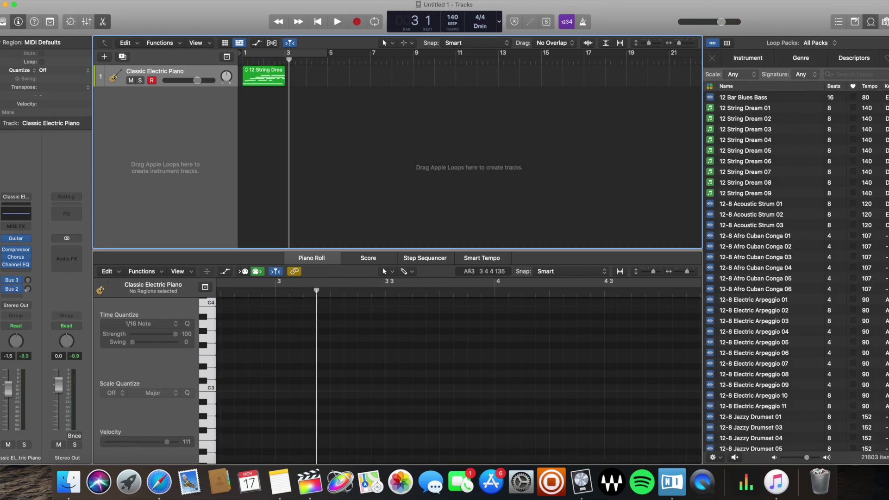